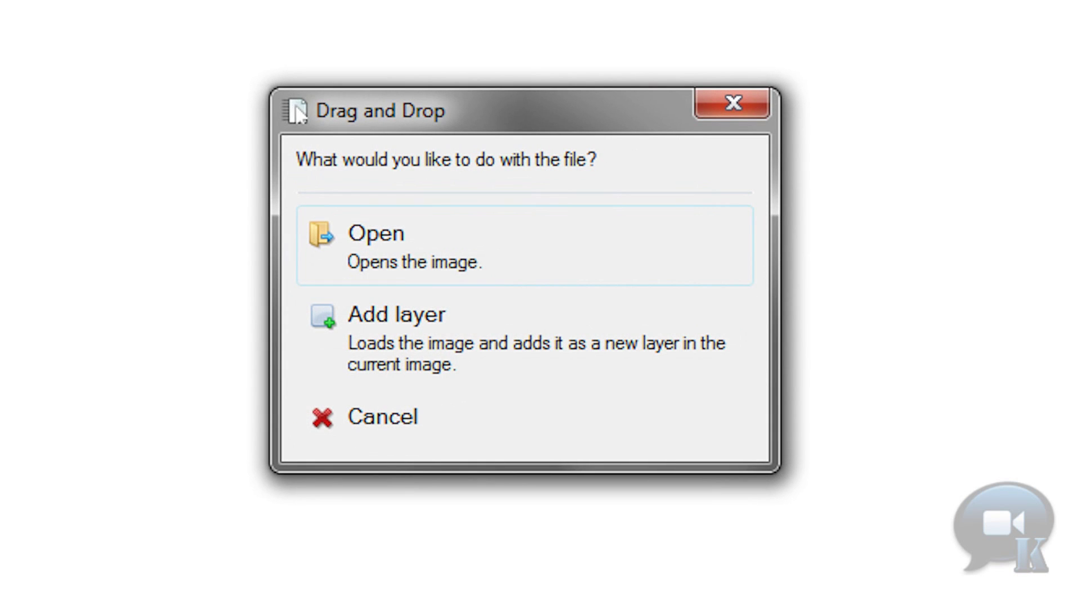
- Open the dropped portrait photo as an image and duplicate its Background layer
{"action": "left_click", "coordinate": [397, 238]}
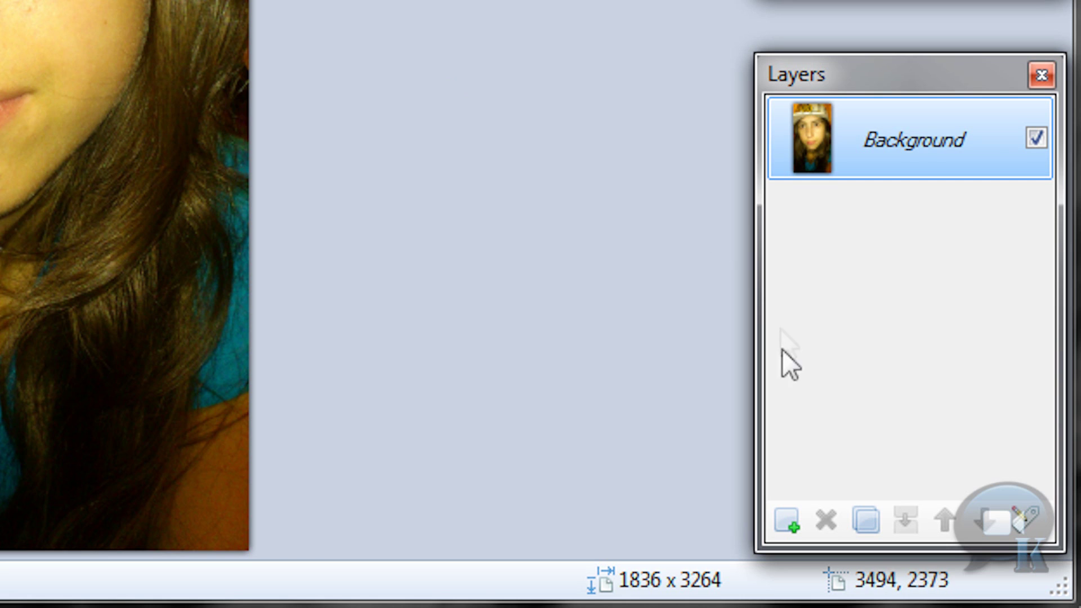
{"action": "left_click", "coordinate": [975, 563]}
{"action": "left_click", "coordinate": [861, 517]}
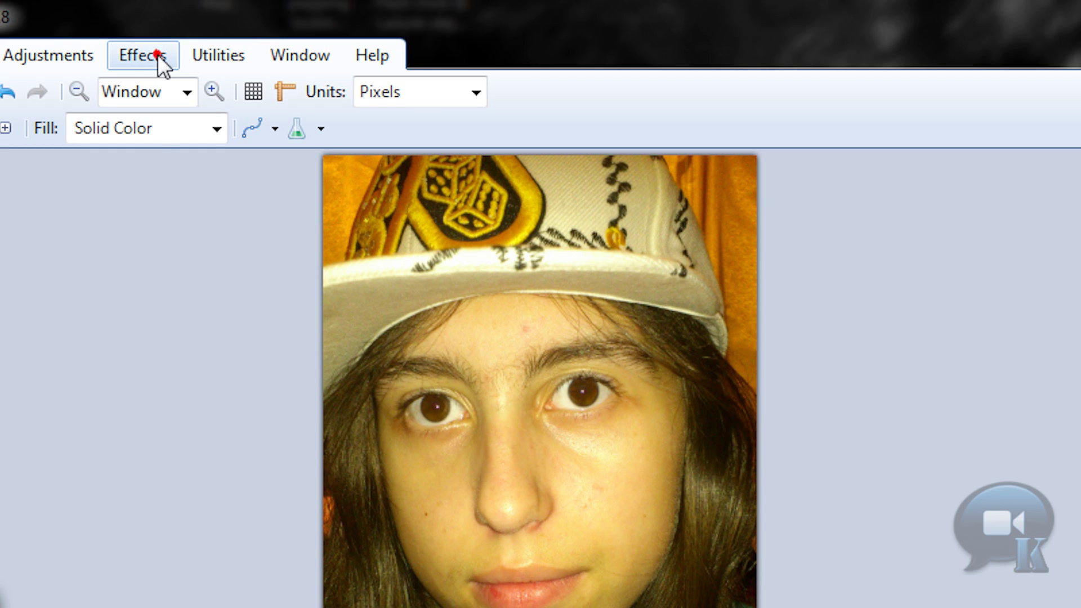
{"action": "left_click", "coordinate": [158, 55]}
{"action": "mouse_move", "coordinate": [219, 354]}
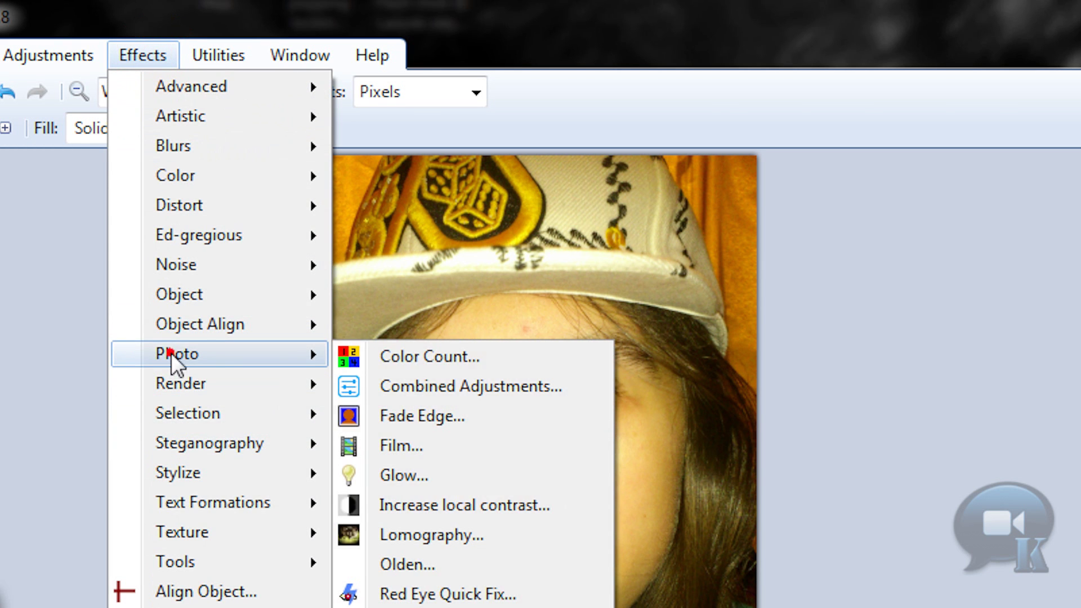
- Apply Combined Adjustments to the copy with lower brightness and higher contrast, saturation and final multiply
{"action": "left_click", "coordinate": [436, 394]}
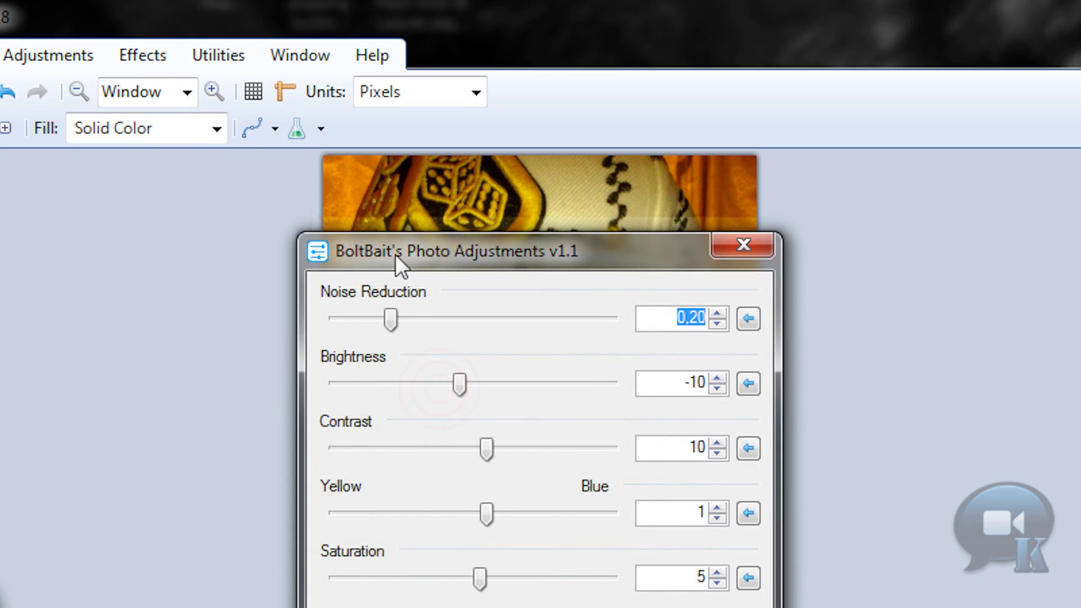
{"action": "left_click_drag", "start_coordinate": [399, 267], "coordinate": [861, 332]}
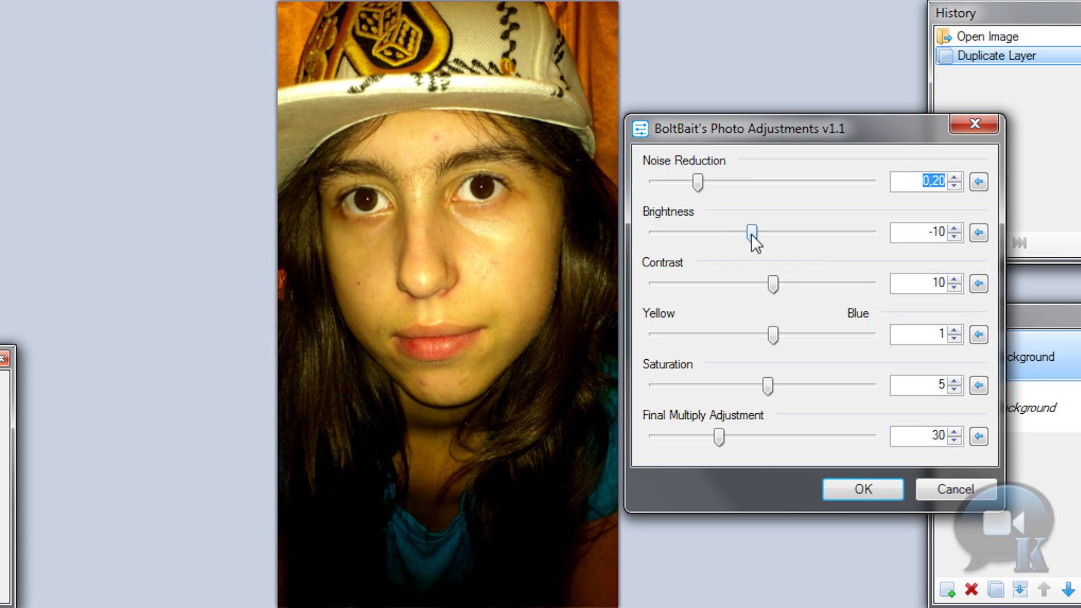
{"action": "left_click_drag", "start_coordinate": [750, 234], "coordinate": [736, 244]}
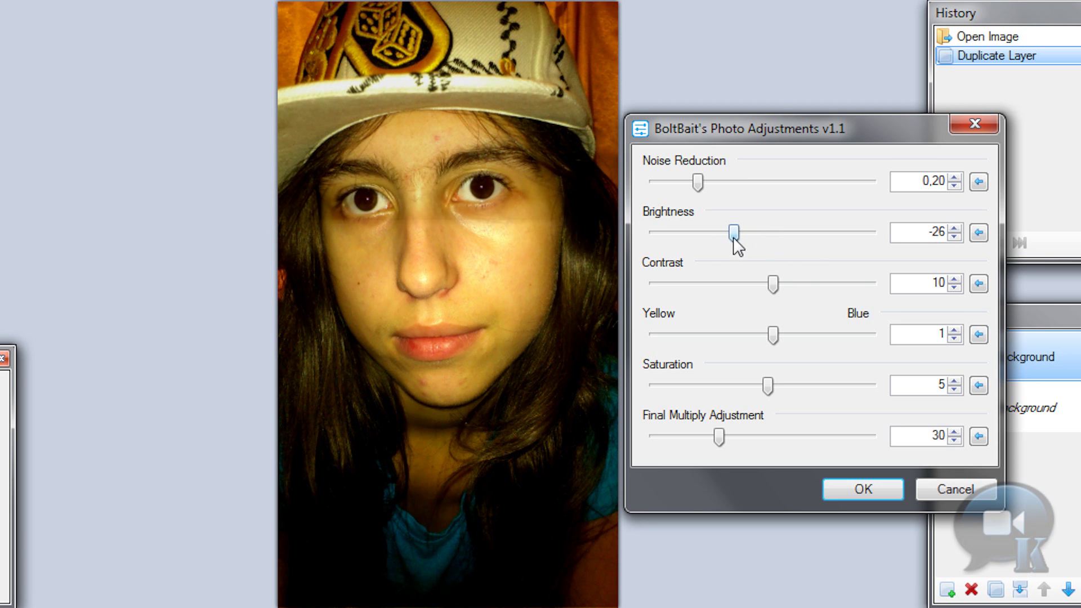
{"action": "left_click_drag", "start_coordinate": [773, 284], "coordinate": [786, 285]}
{"action": "left_click_drag", "start_coordinate": [774, 340], "coordinate": [737, 338]}
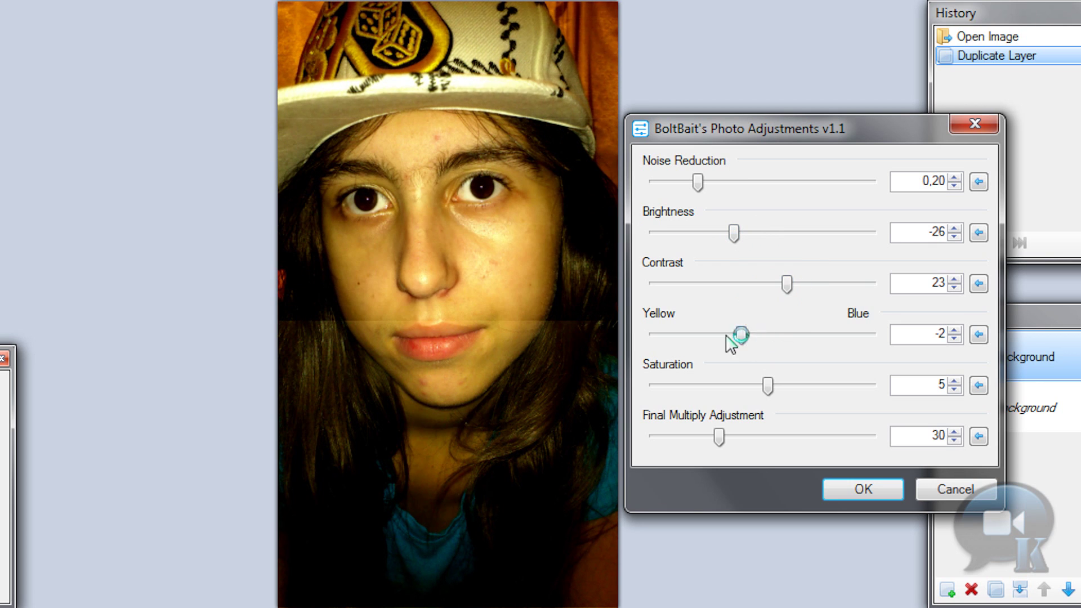
{"action": "left_click_drag", "start_coordinate": [719, 438], "coordinate": [734, 439]}
{"action": "left_click_drag", "start_coordinate": [734, 234], "coordinate": [718, 237]}
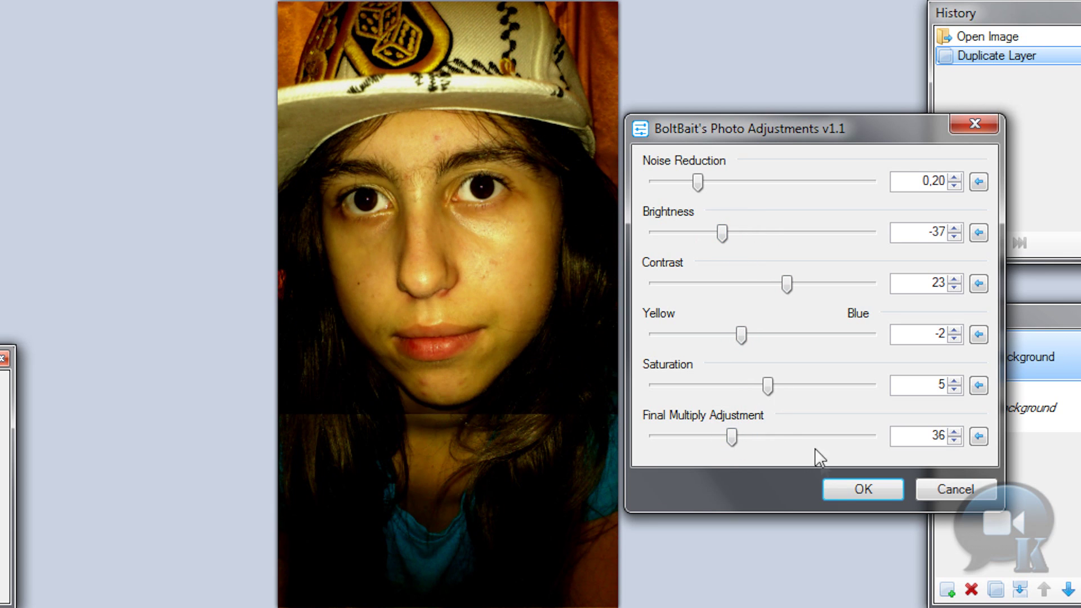
{"action": "left_click_drag", "start_coordinate": [770, 390], "coordinate": [782, 389]}
{"action": "left_click", "coordinate": [862, 489]}
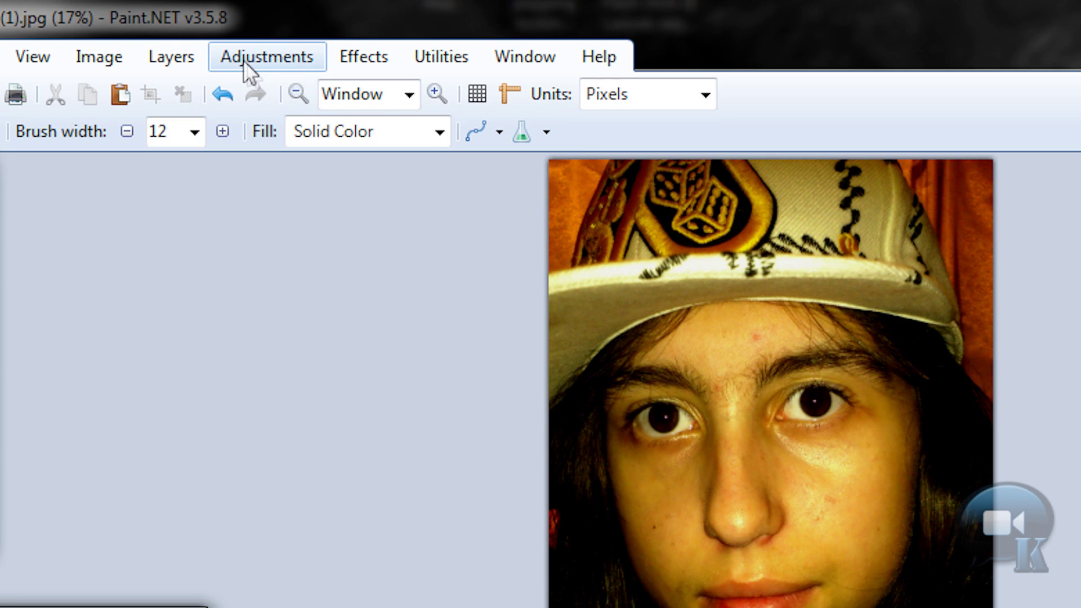
{"action": "left_click", "coordinate": [219, 36]}
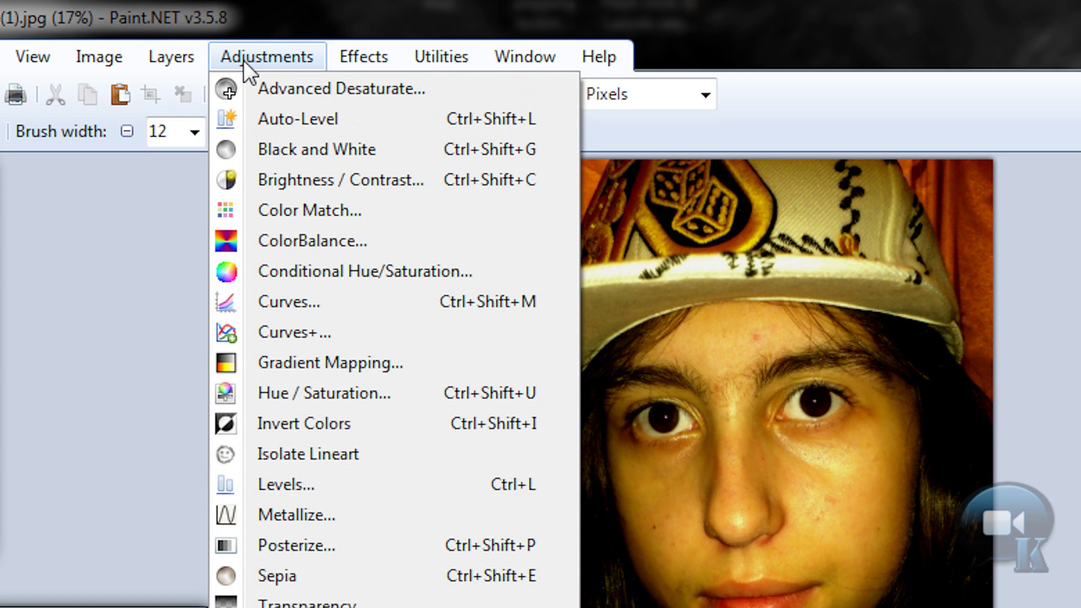
- Make the top layer black and white, then try Additive blending at lower opacity without keeping it
{"action": "left_click", "coordinate": [287, 150]}
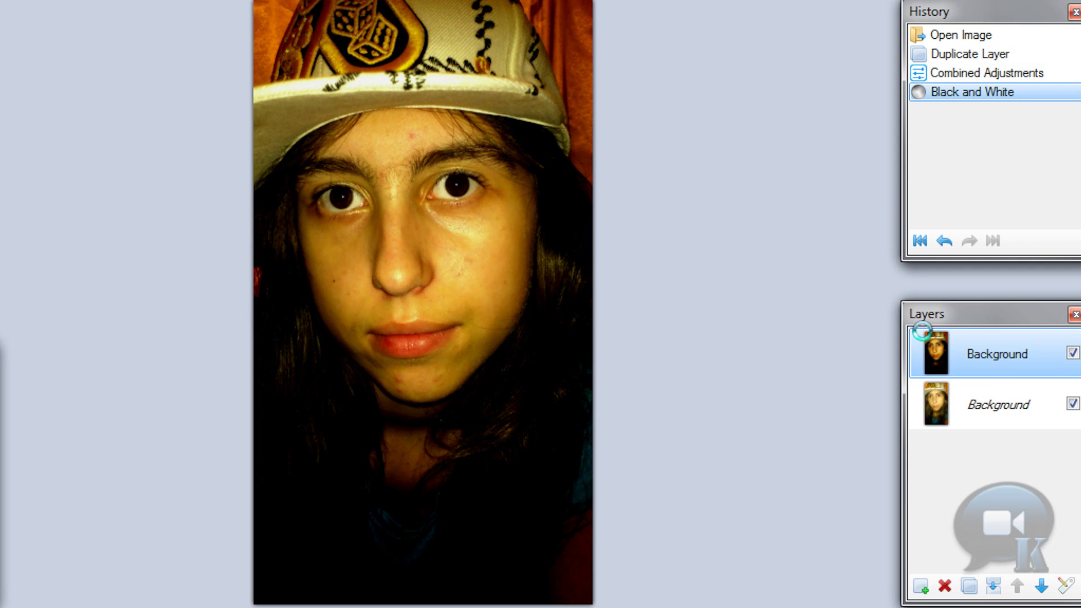
{"action": "double_click", "coordinate": [988, 354]}
{"action": "left_click", "coordinate": [391, 281]}
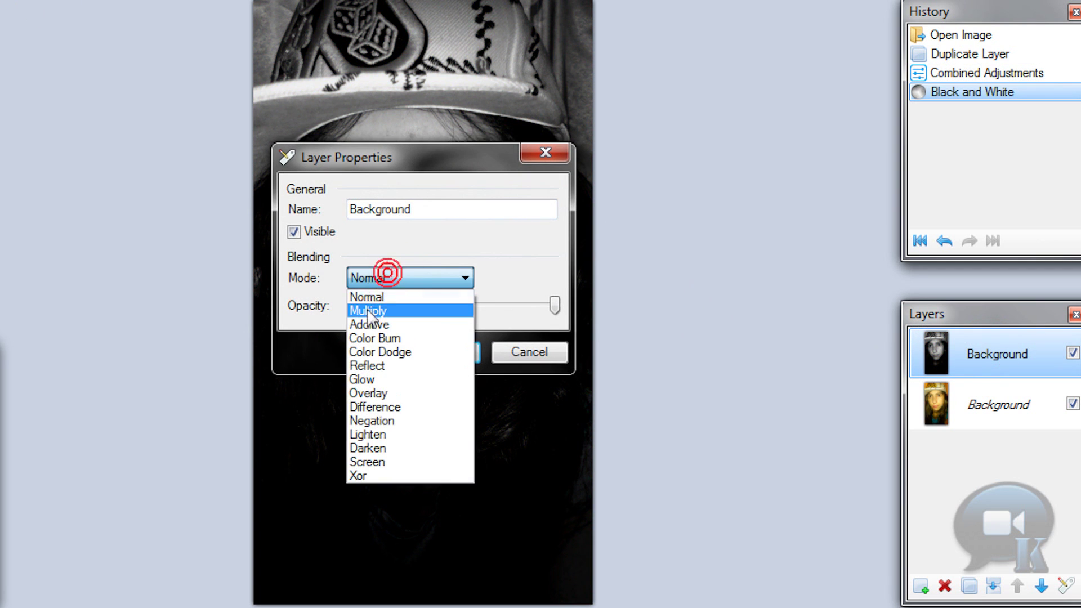
{"action": "left_click", "coordinate": [369, 309]}
{"action": "key", "text": "Down"}
{"action": "left_click_drag", "start_coordinate": [370, 160], "coordinate": [771, 174]}
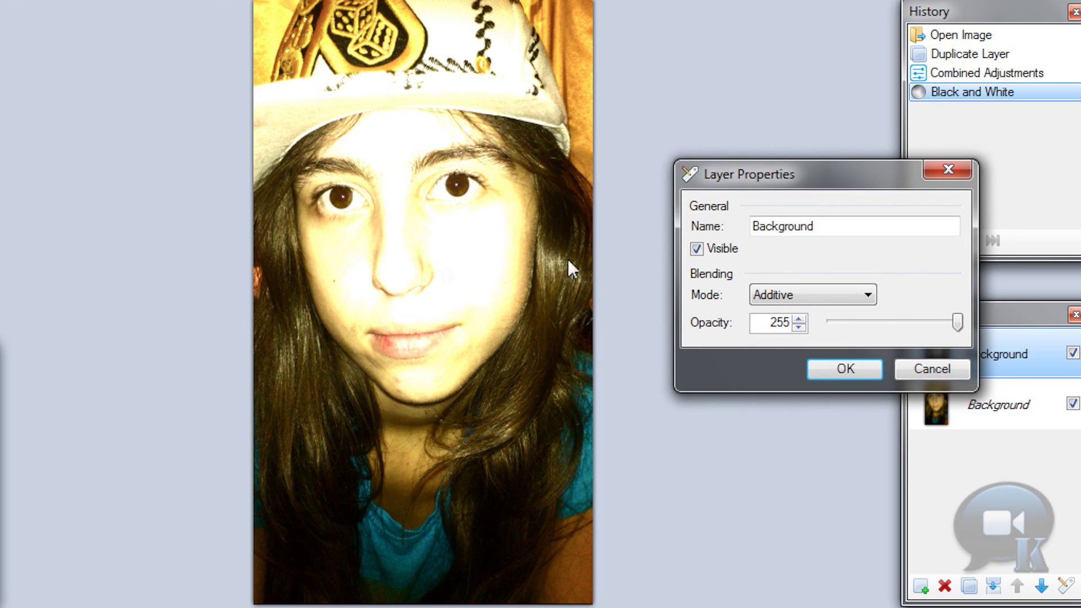
{"action": "left_click_drag", "start_coordinate": [956, 322], "coordinate": [920, 323]}
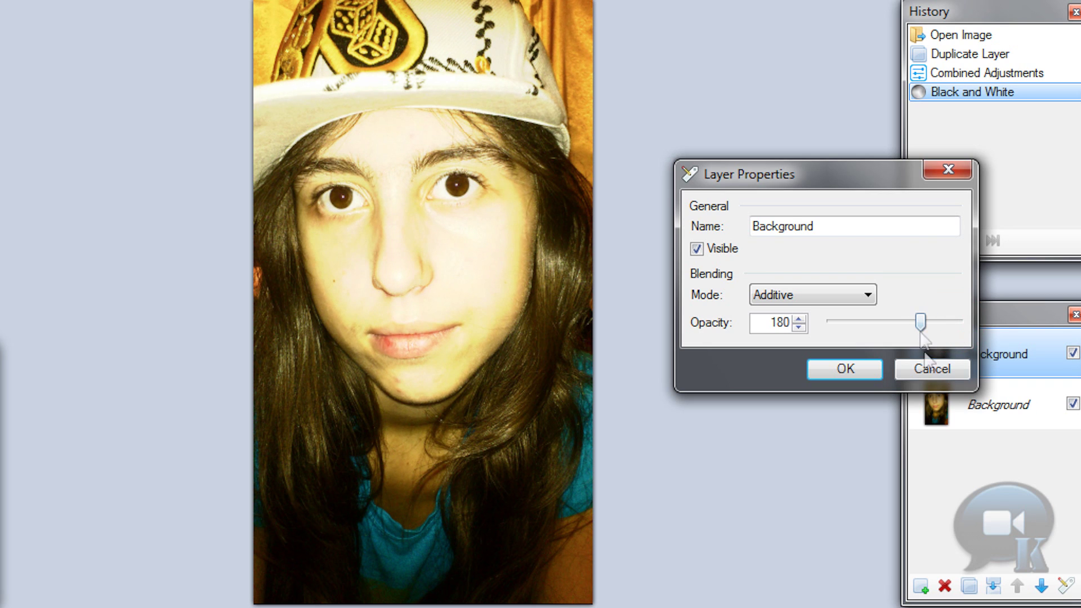
{"action": "left_click", "coordinate": [932, 368]}
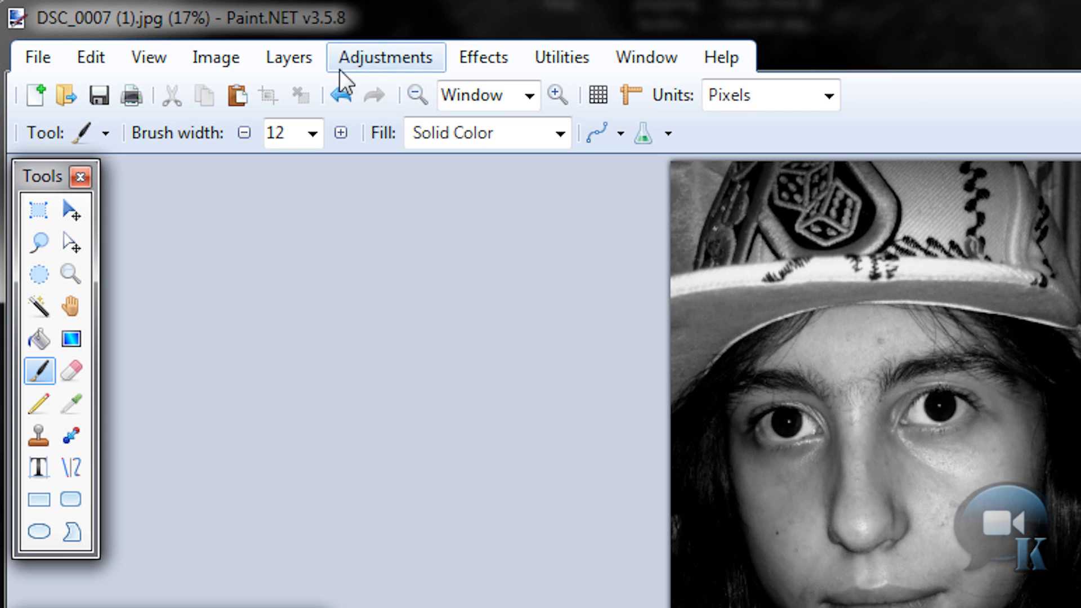
- Undo the black-and-white conversion and apply Levels with output gamma 1.21
{"action": "left_click", "coordinate": [340, 95]}
{"action": "left_click", "coordinate": [362, 51]}
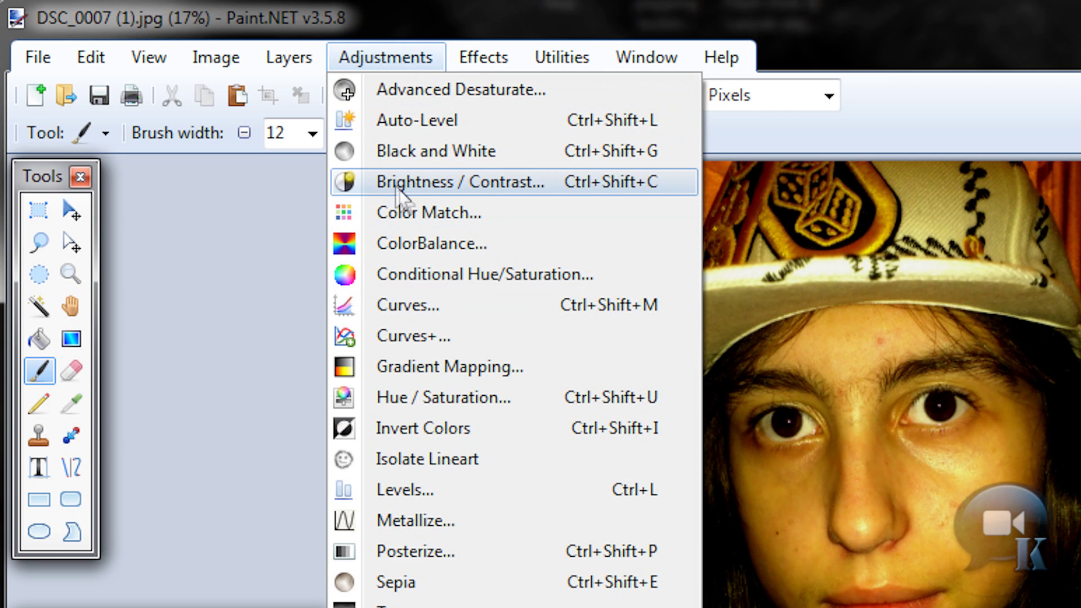
{"action": "left_click", "coordinate": [403, 488]}
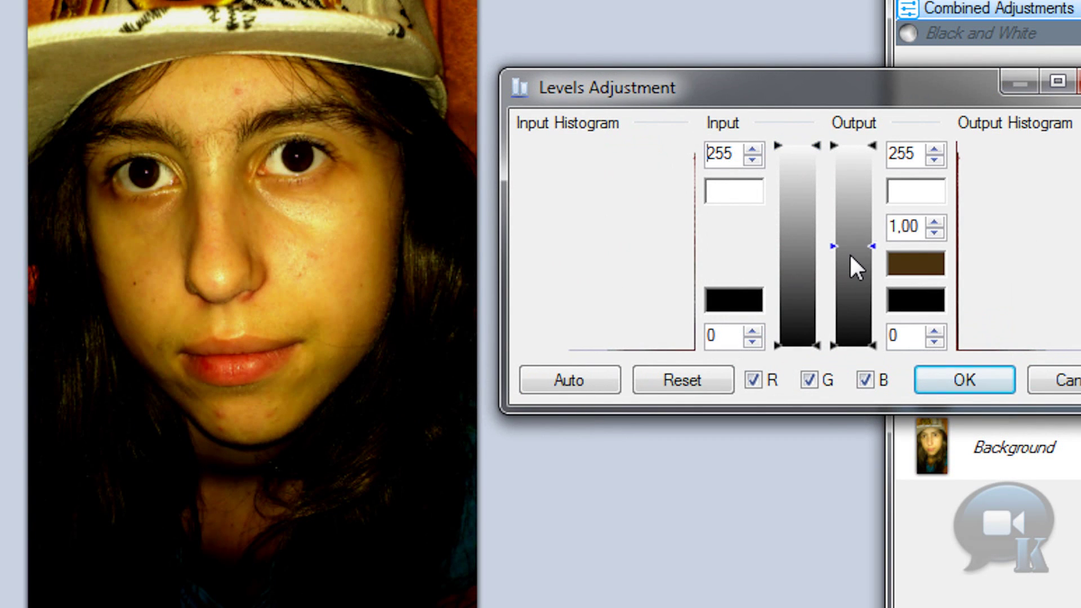
{"action": "left_click_drag", "start_coordinate": [849, 261], "coordinate": [853, 267]}
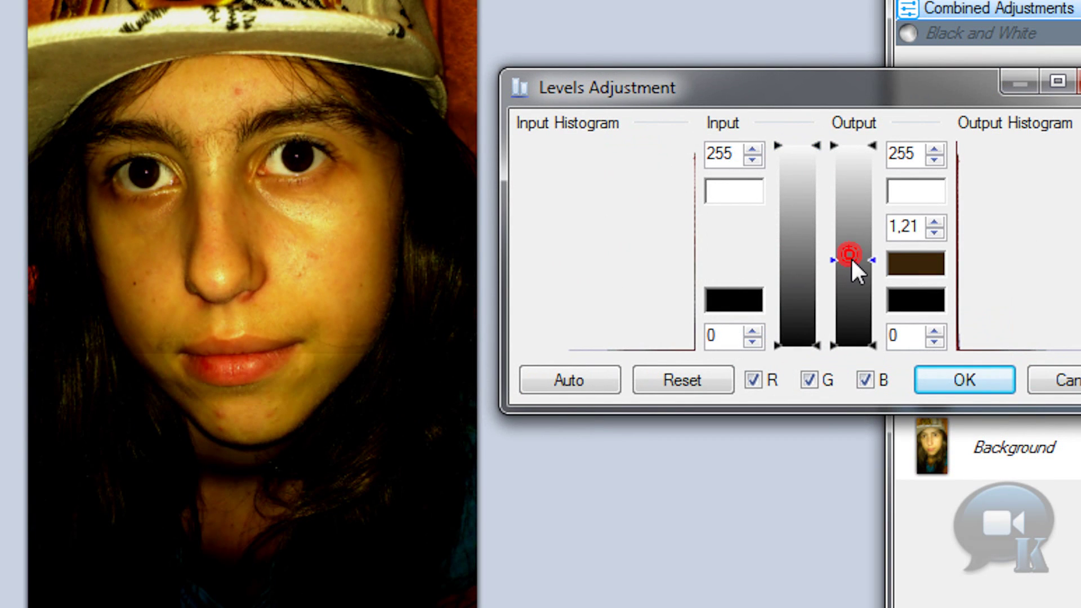
{"action": "left_click", "coordinate": [937, 380]}
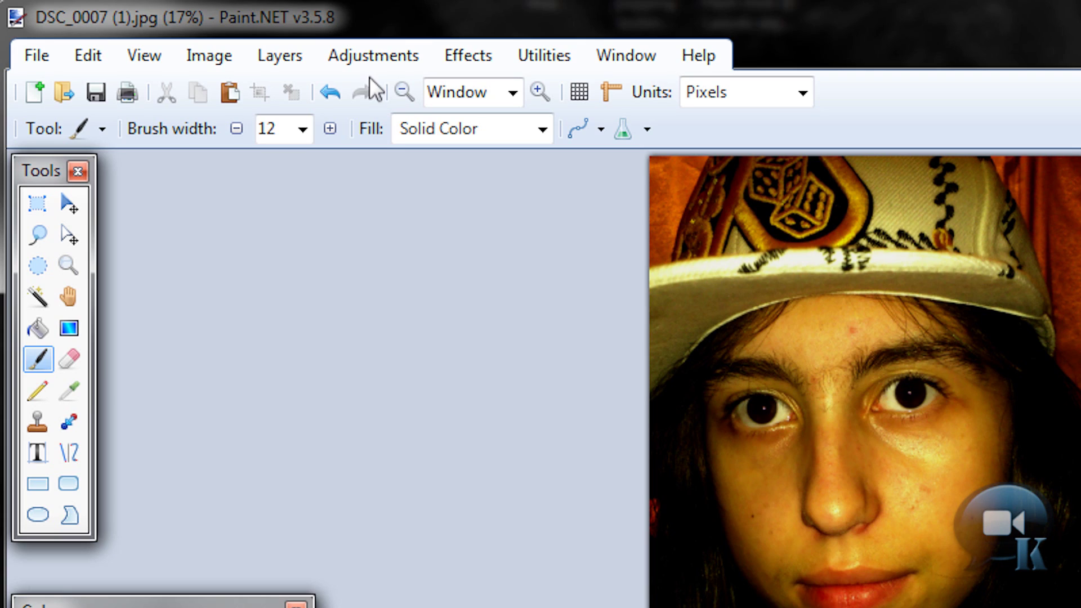
{"action": "left_click", "coordinate": [373, 53]}
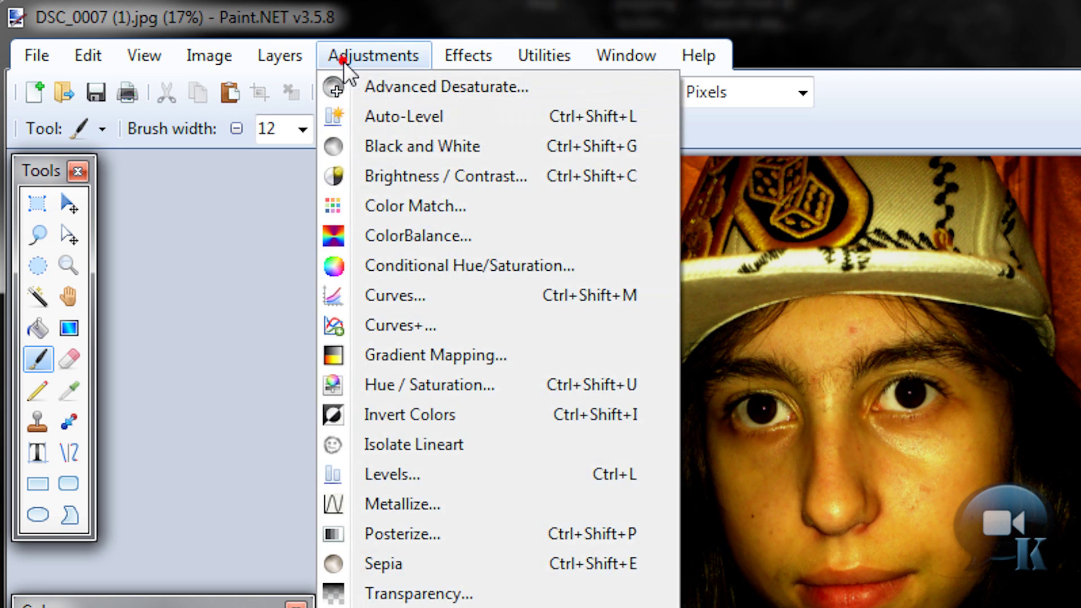
- Make the top layer black and white, blend it Additive at opacity 167, and merge down
{"action": "left_click", "coordinate": [381, 142]}
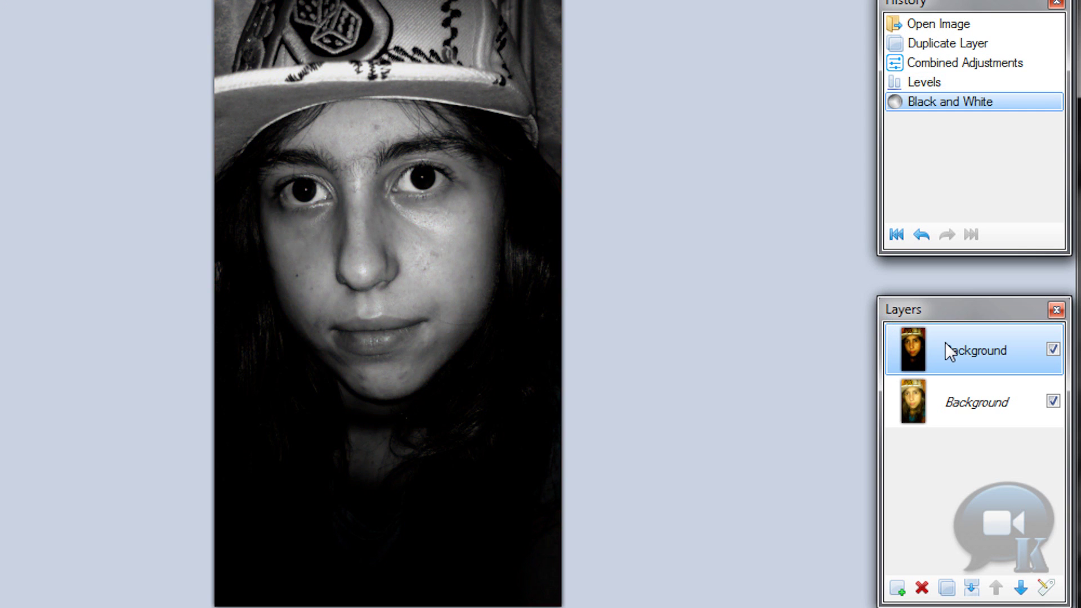
{"action": "double_click", "coordinate": [946, 350]}
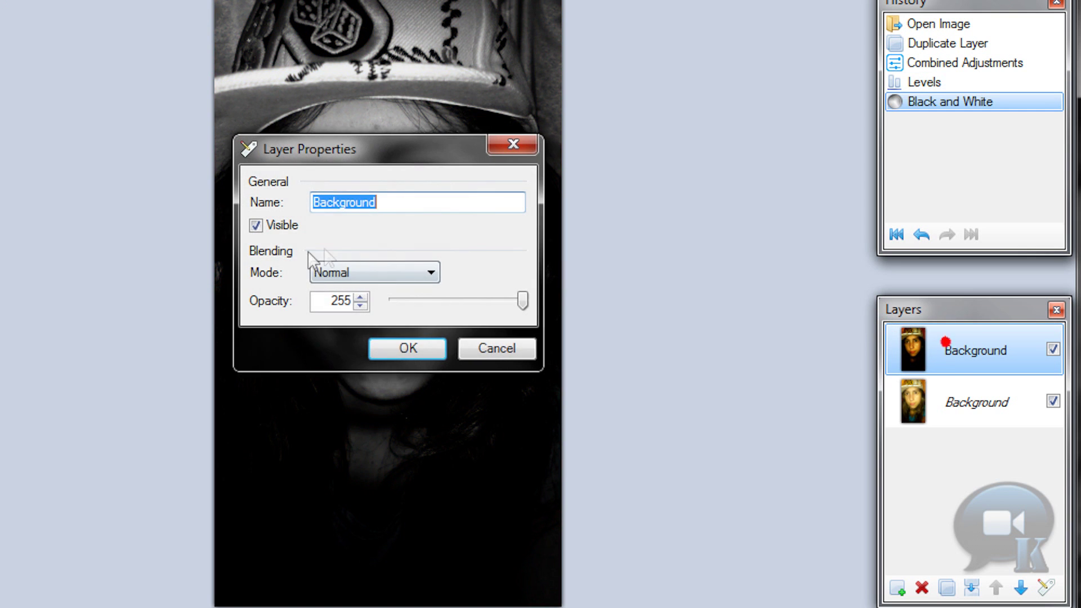
{"action": "left_click", "coordinate": [328, 272]}
{"action": "left_click", "coordinate": [338, 318]}
{"action": "left_click_drag", "start_coordinate": [296, 150], "coordinate": [665, 163]}
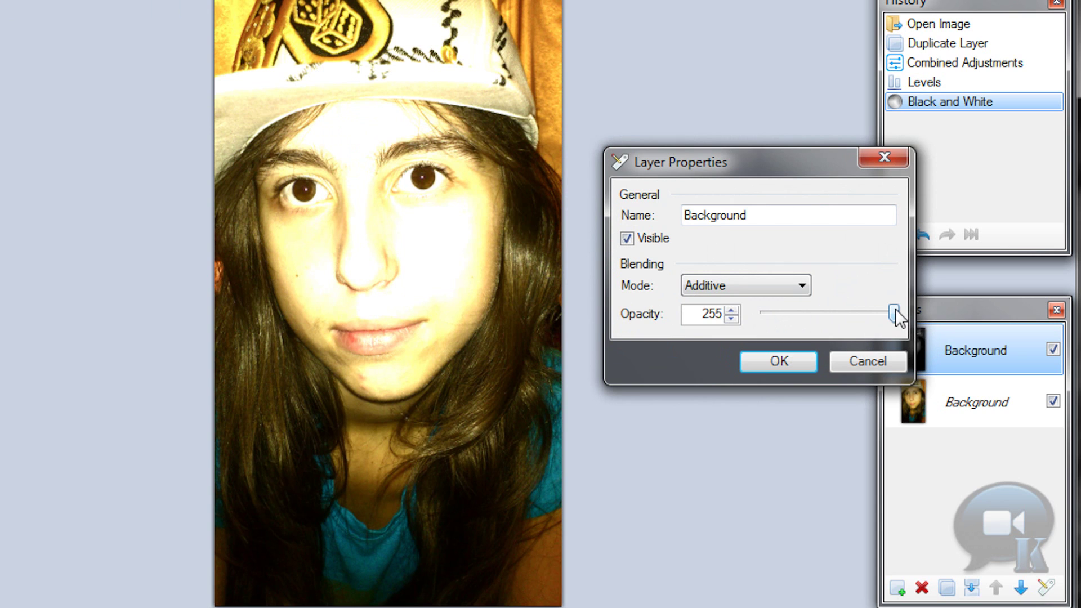
{"action": "left_click_drag", "start_coordinate": [895, 314], "coordinate": [855, 314]}
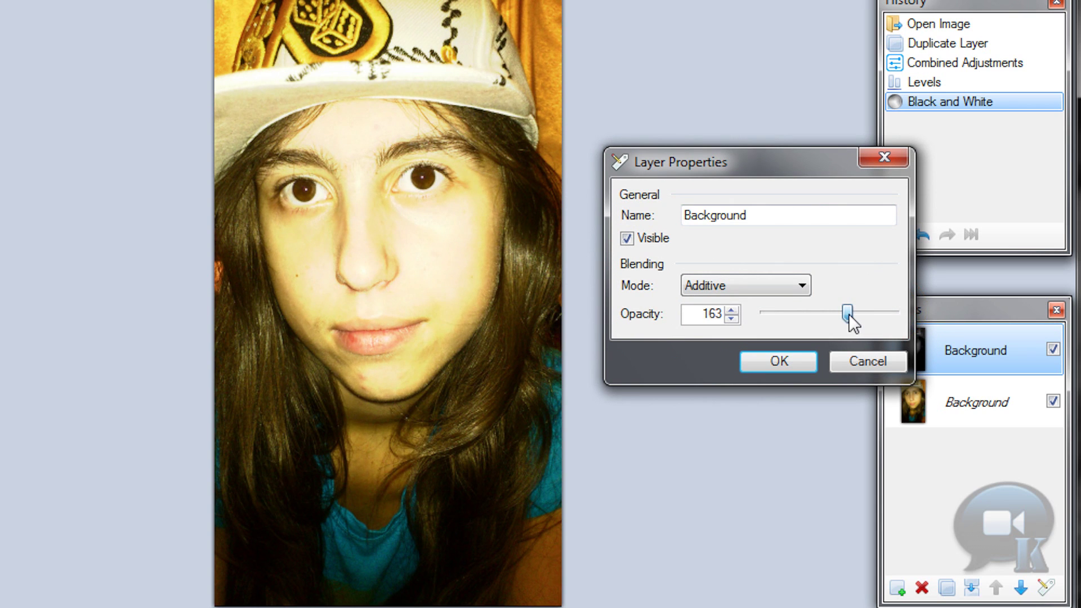
{"action": "left_click_drag", "start_coordinate": [849, 313], "coordinate": [850, 313]}
{"action": "left_click", "coordinate": [796, 354]}
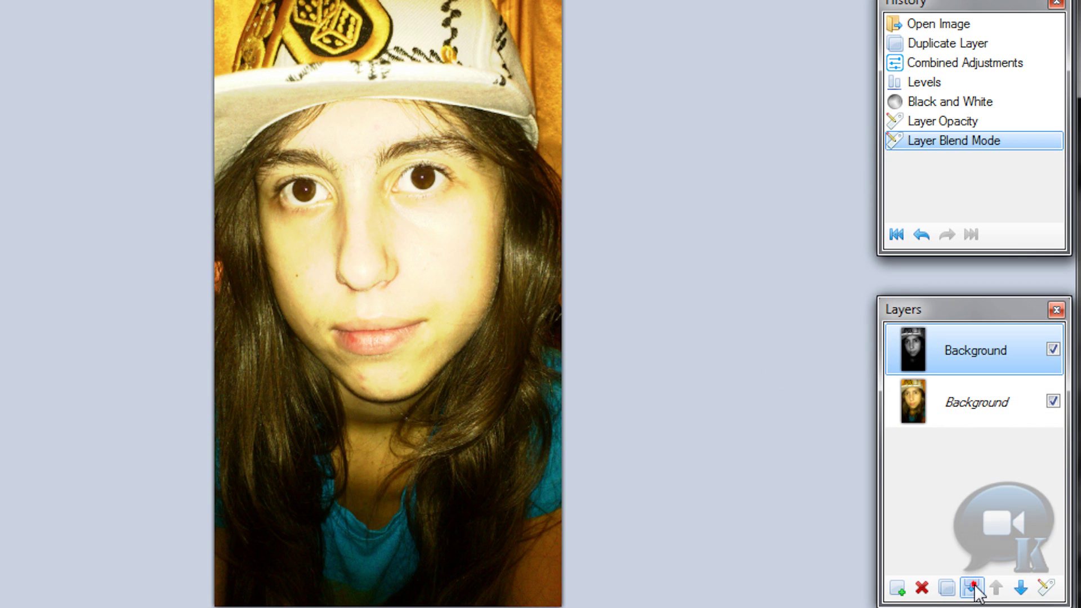
{"action": "left_click", "coordinate": [973, 588]}
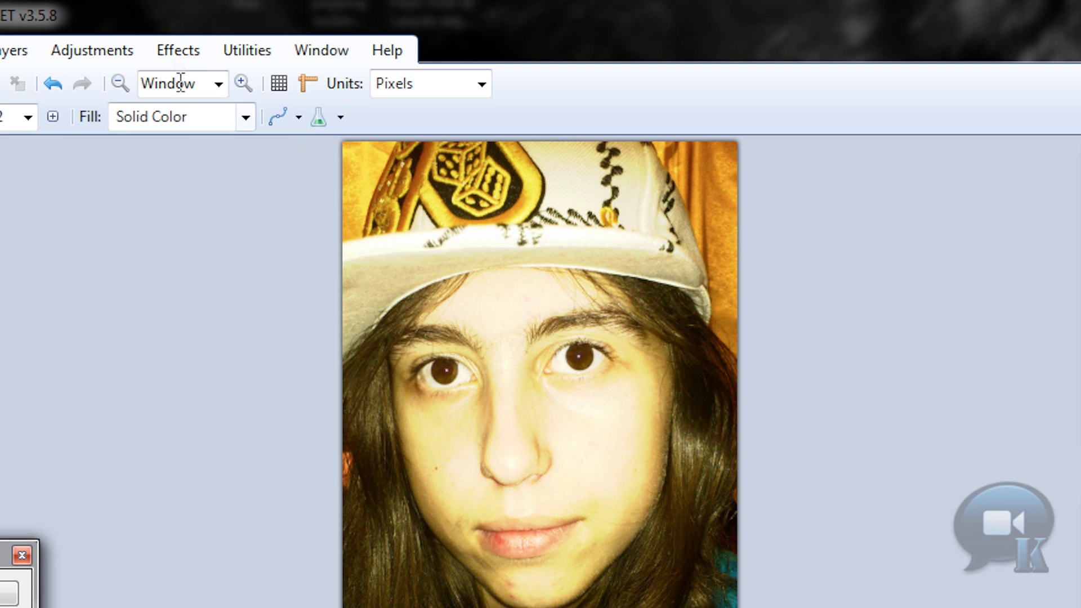
- Apply the Color Tint effect with Hue 219 and Tint Amount 89
{"action": "left_click", "coordinate": [178, 49]}
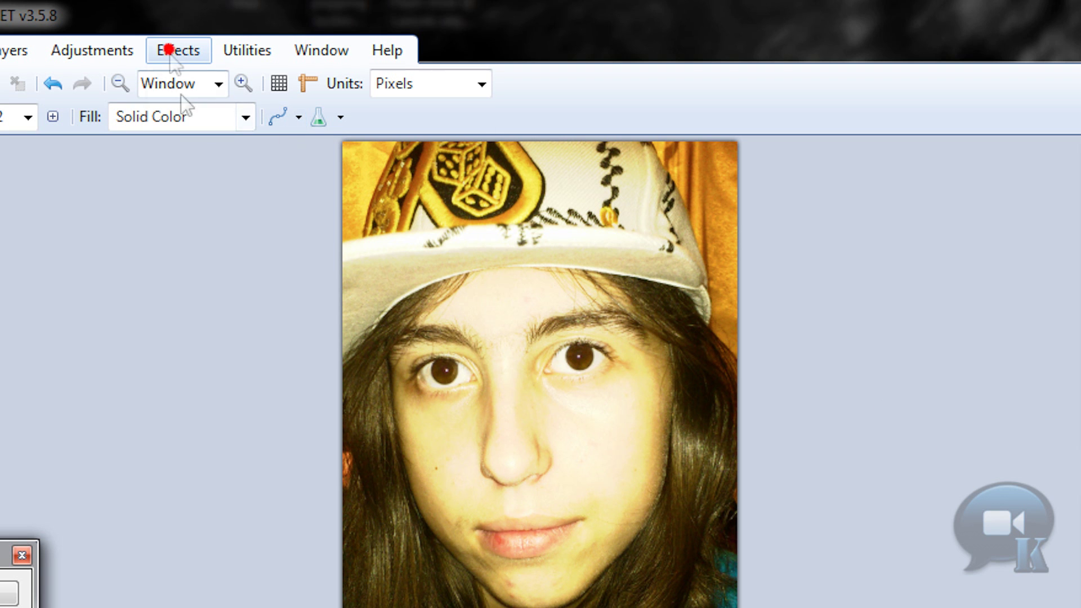
{"action": "left_click", "coordinate": [212, 194]}
{"action": "left_click", "coordinate": [651, 245]}
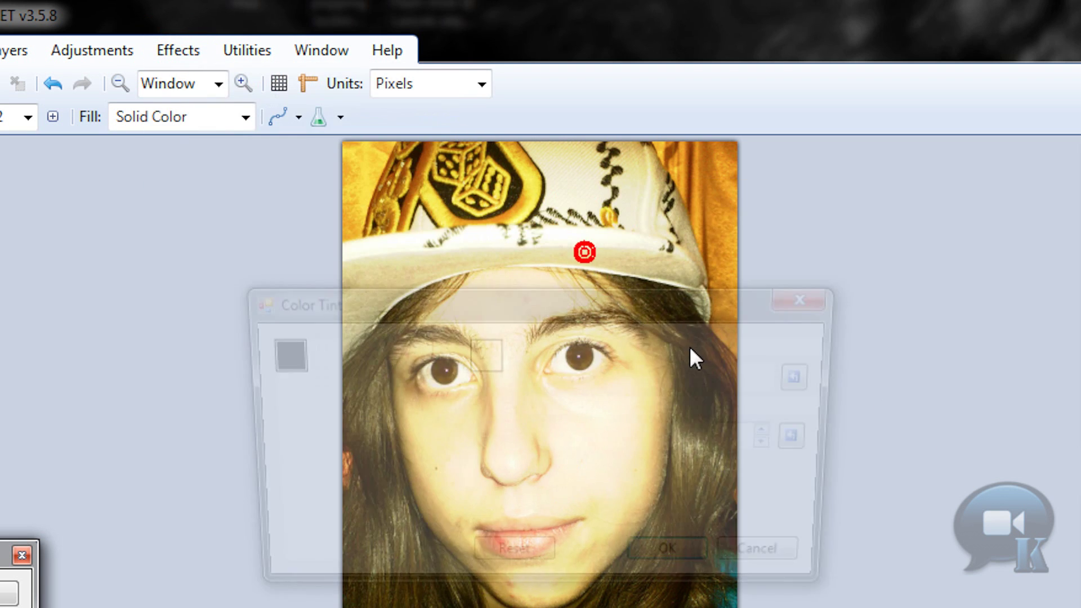
{"action": "double_click", "coordinate": [670, 222]}
{"action": "type", "text": "219"}
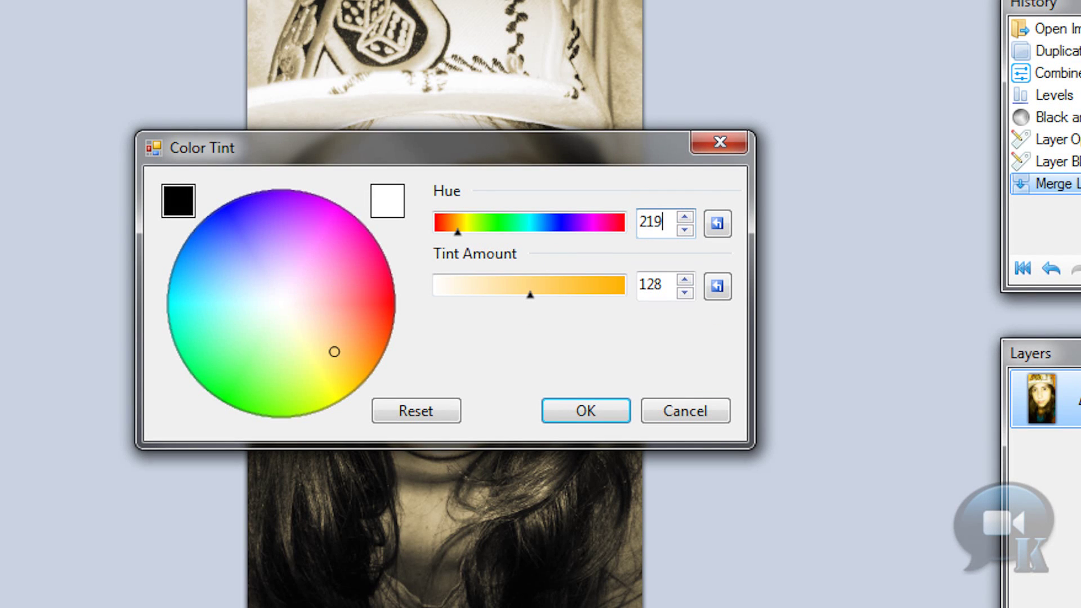
{"action": "key", "text": "Tab"}
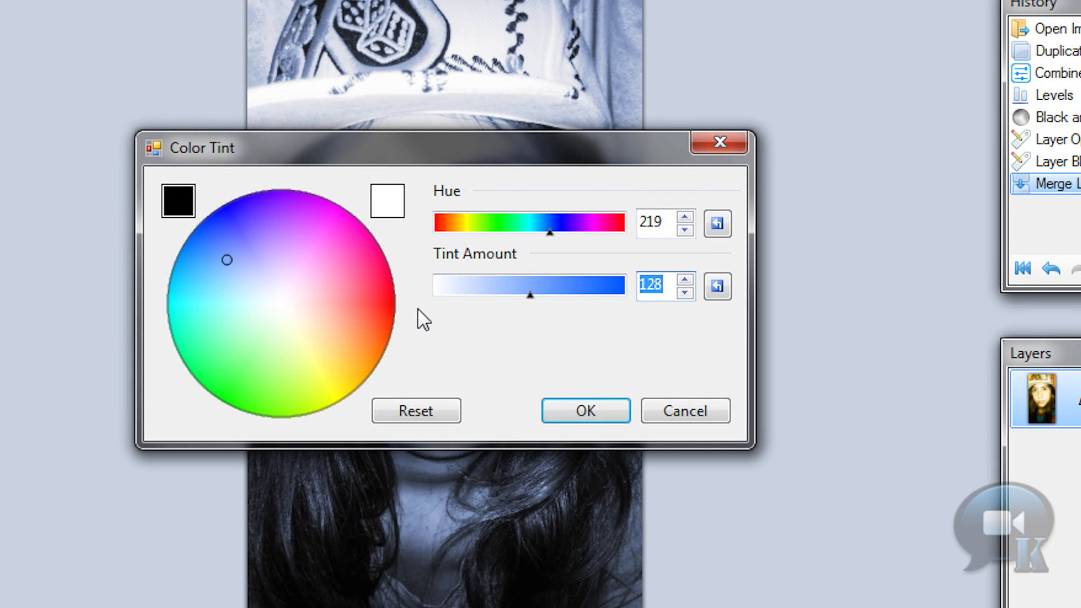
{"action": "type", "text": "89"}
{"action": "left_click", "coordinate": [662, 224]}
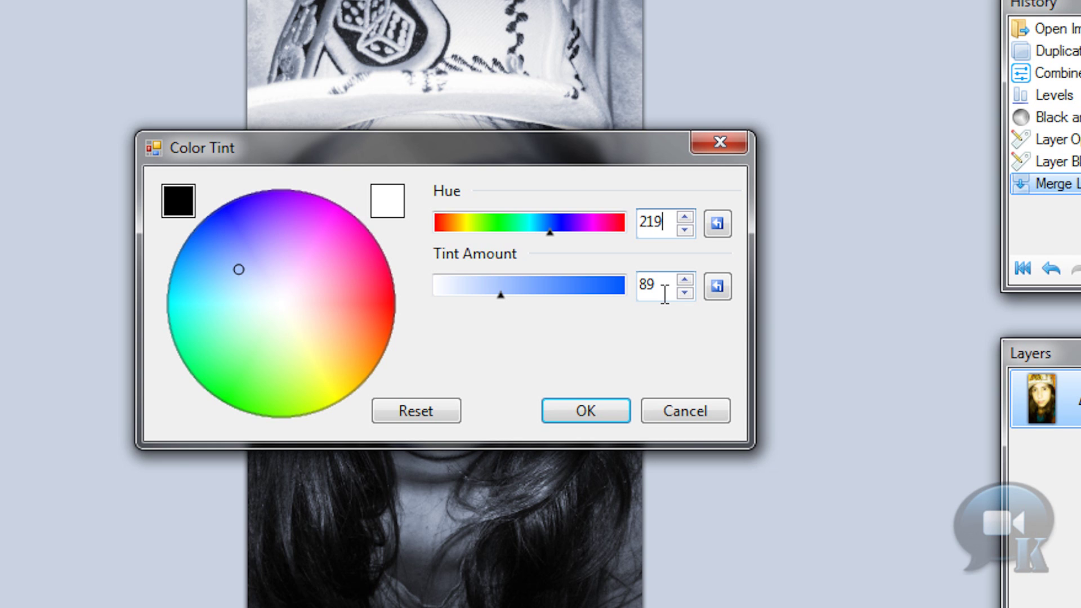
{"action": "left_click", "coordinate": [607, 413]}
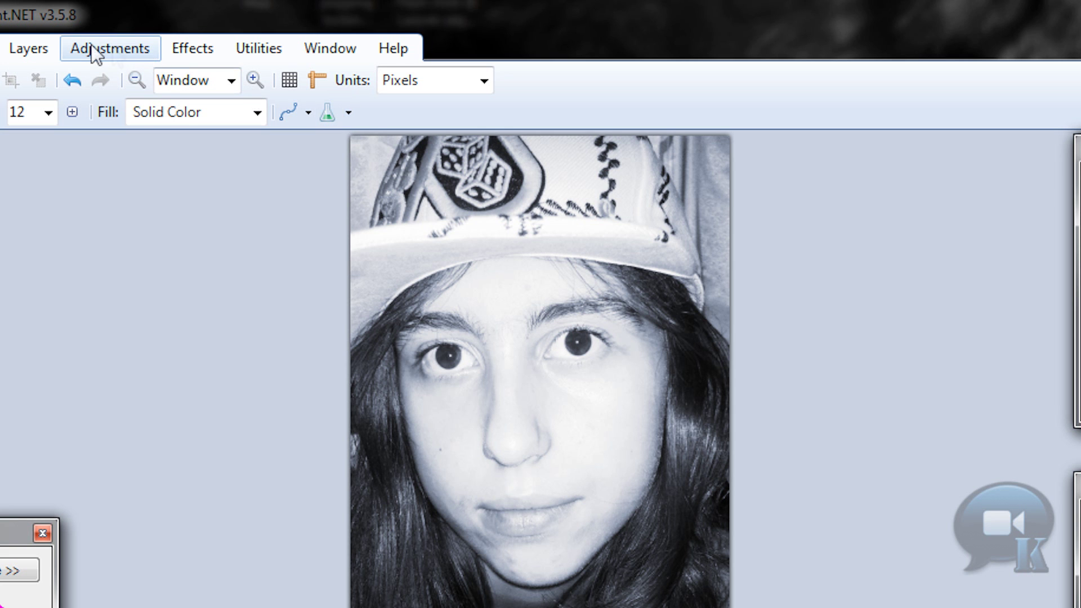
- Apply a Levels adjustment with the output midtone gamma set to 1,52
{"action": "left_click", "coordinate": [91, 45]}
{"action": "left_click", "coordinate": [132, 414]}
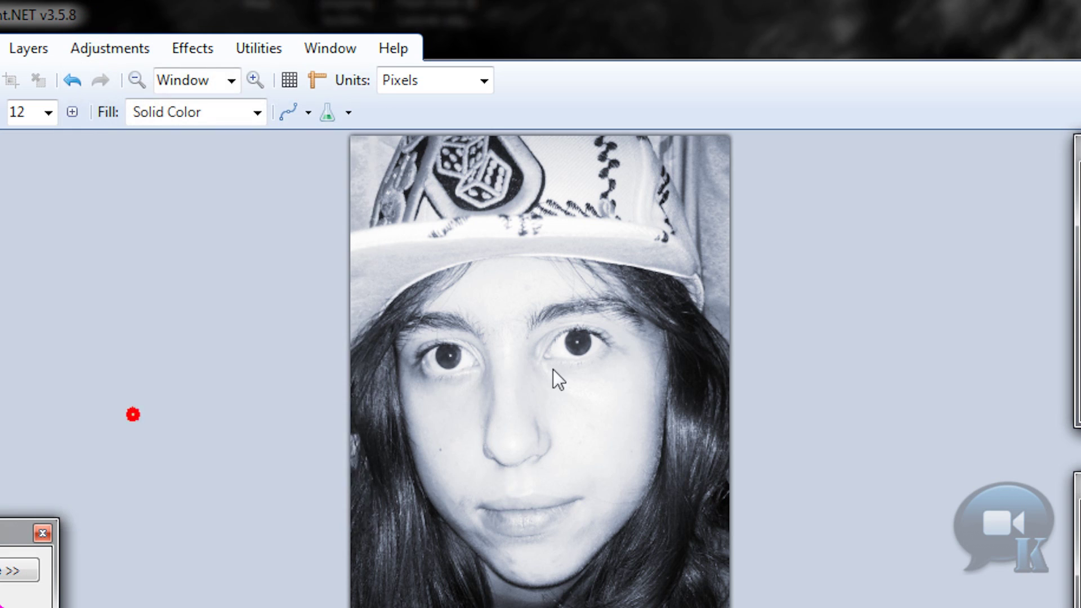
{"action": "left_click_drag", "start_coordinate": [252, 147], "coordinate": [691, 174]}
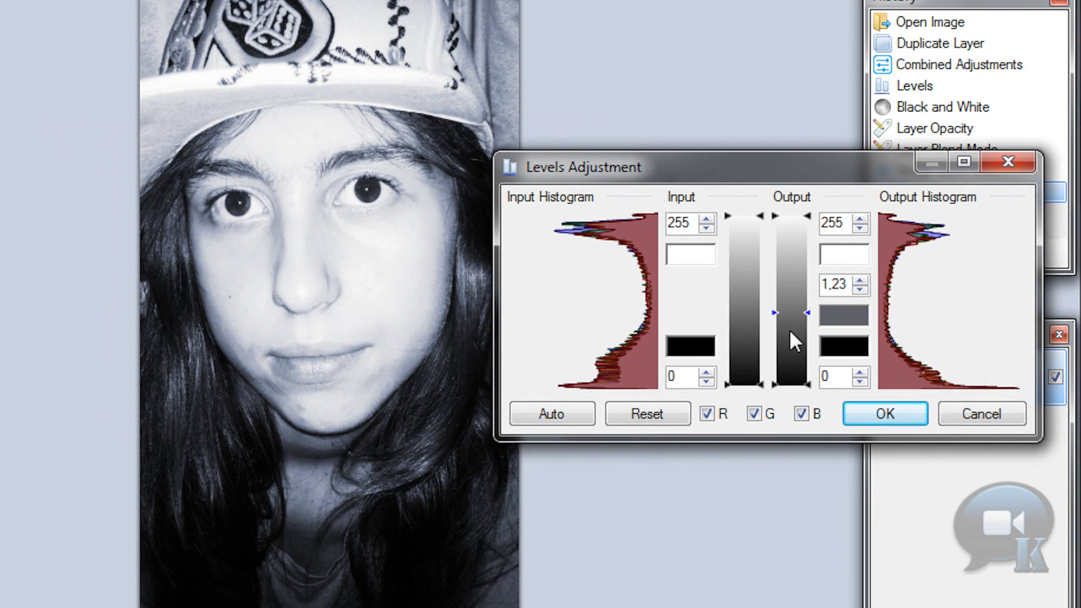
{"action": "left_click", "coordinate": [786, 327]}
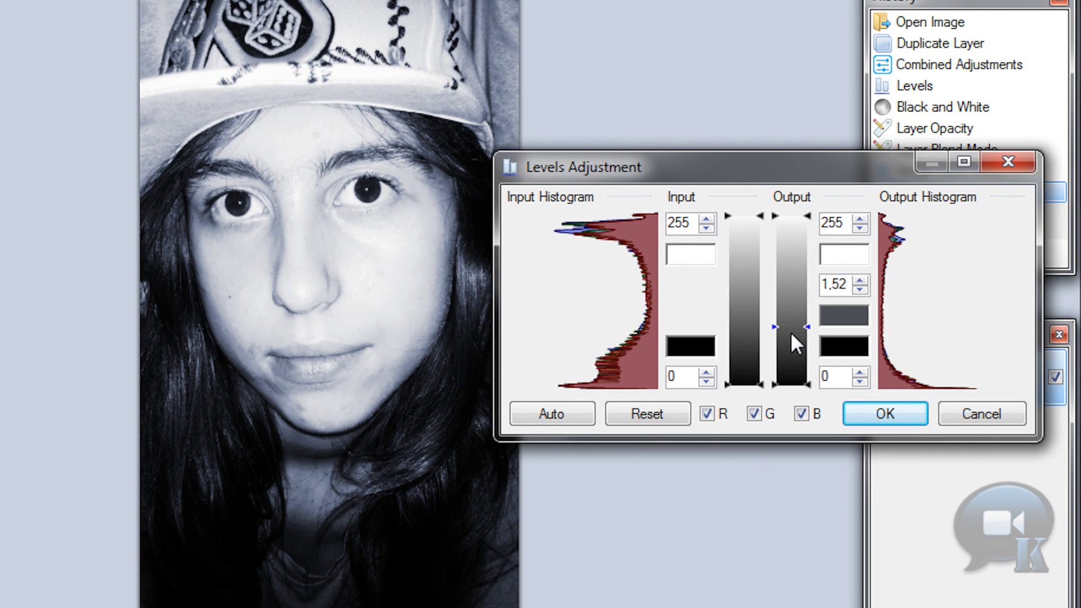
{"action": "left_click", "coordinate": [869, 416]}
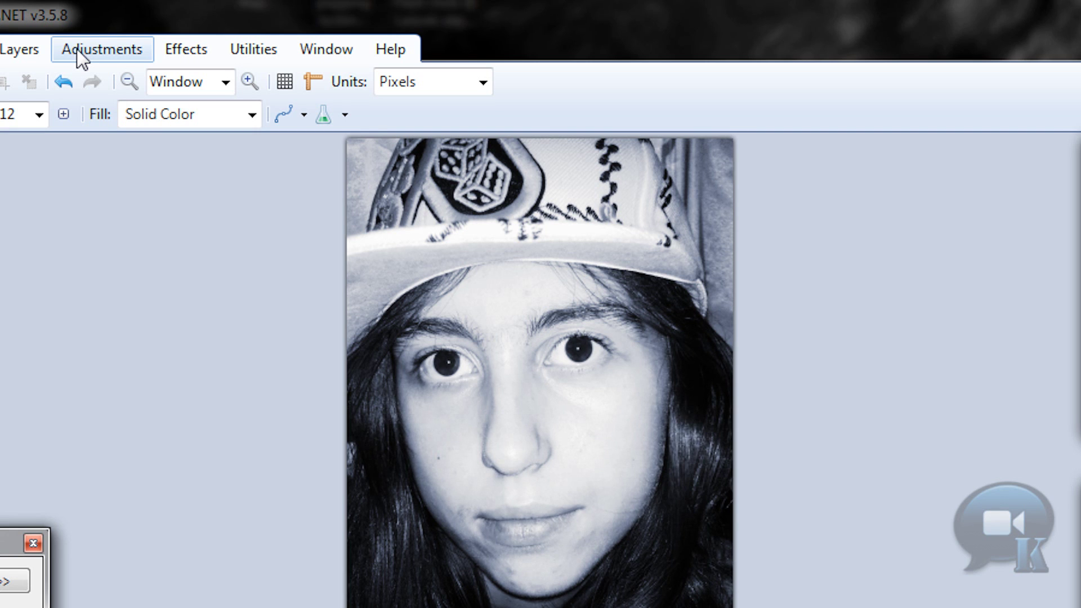
{"action": "left_click", "coordinate": [77, 49]}
{"action": "left_click", "coordinate": [137, 155]}
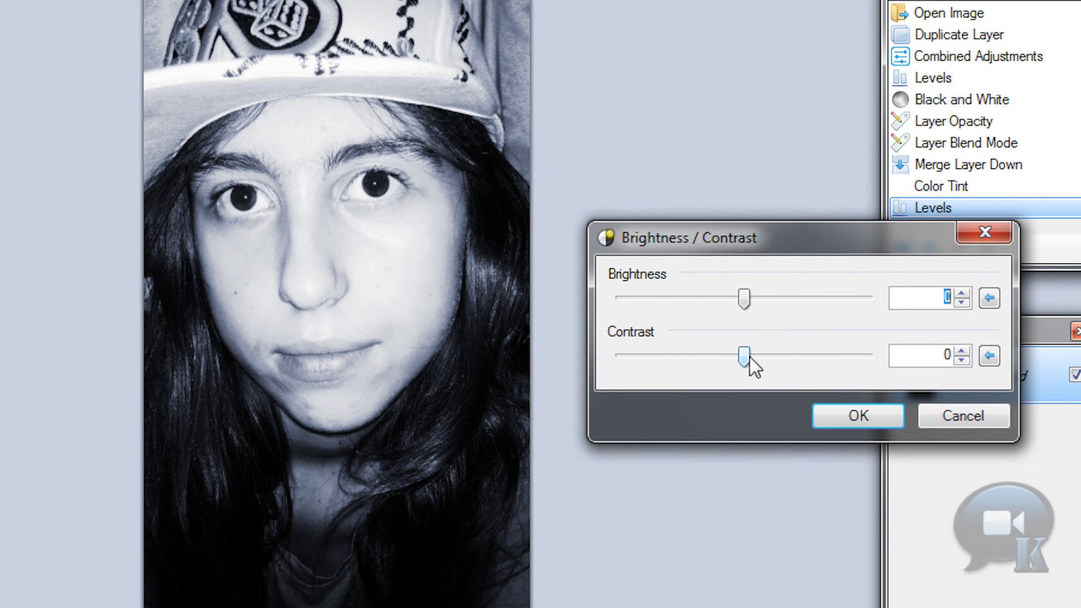
{"action": "left_click_drag", "start_coordinate": [743, 354], "coordinate": [748, 356]}
{"action": "left_click_drag", "start_coordinate": [736, 299], "coordinate": [746, 300]}
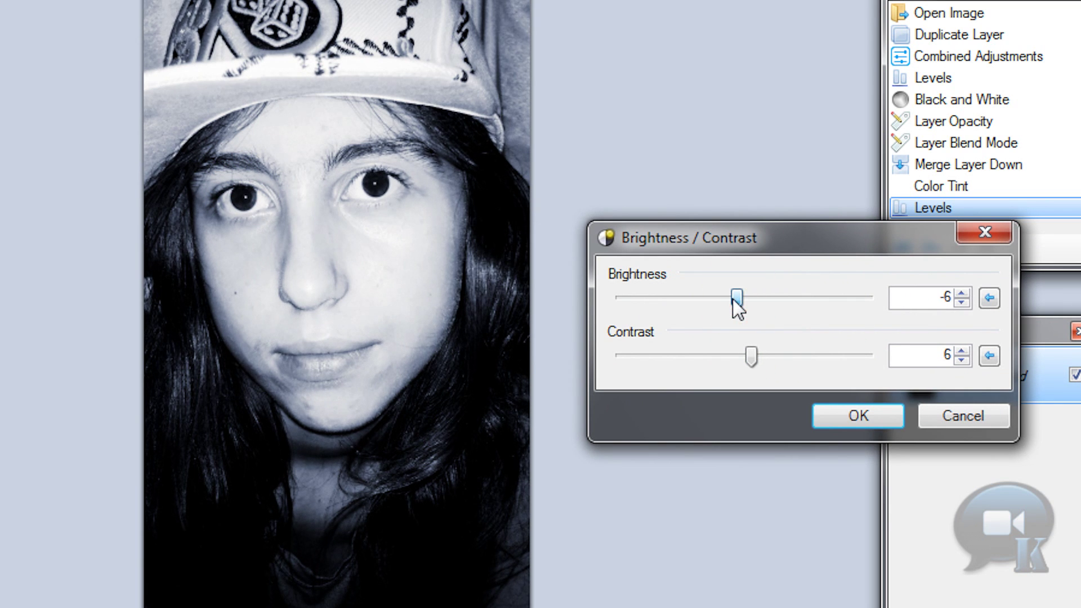
{"action": "left_click", "coordinate": [988, 356]}
{"action": "left_click", "coordinate": [988, 298]}
{"action": "left_click", "coordinate": [954, 414]}
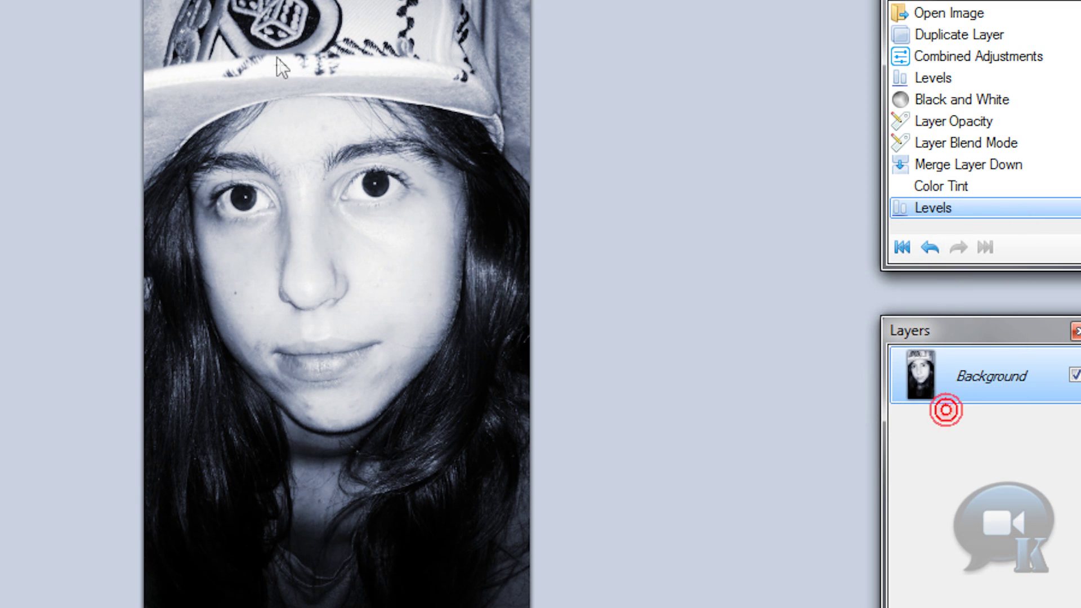
{"action": "left_click", "coordinate": [173, 51]}
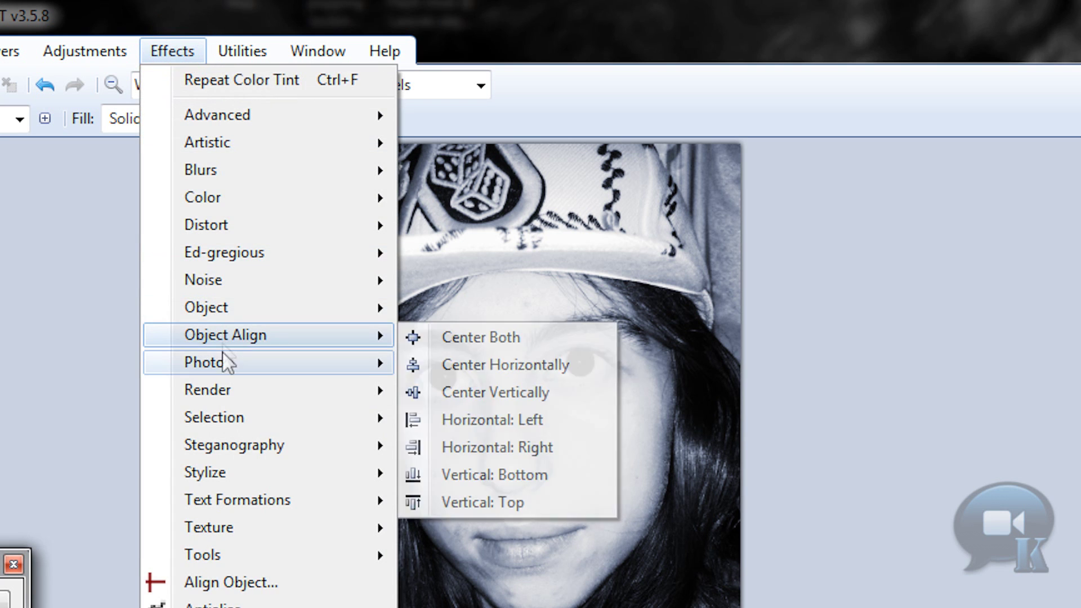
- Apply the Vignette effect with radius reduced to about 0,69 and density 1,00
{"action": "left_click", "coordinate": [225, 360]}
{"action": "left_click", "coordinate": [461, 526]}
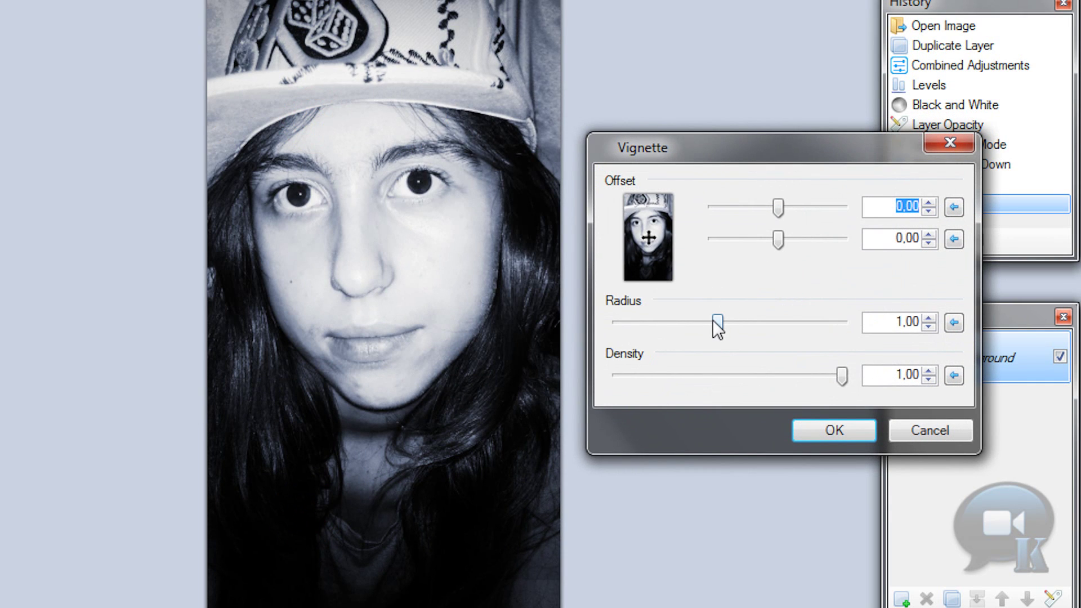
{"action": "mouse_move", "coordinate": [716, 323]}
{"action": "left_mouse_down"}
{"action": "mouse_move", "coordinate": [700, 322]}
{"action": "mouse_move", "coordinate": [711, 326]}
{"action": "left_mouse_up"}
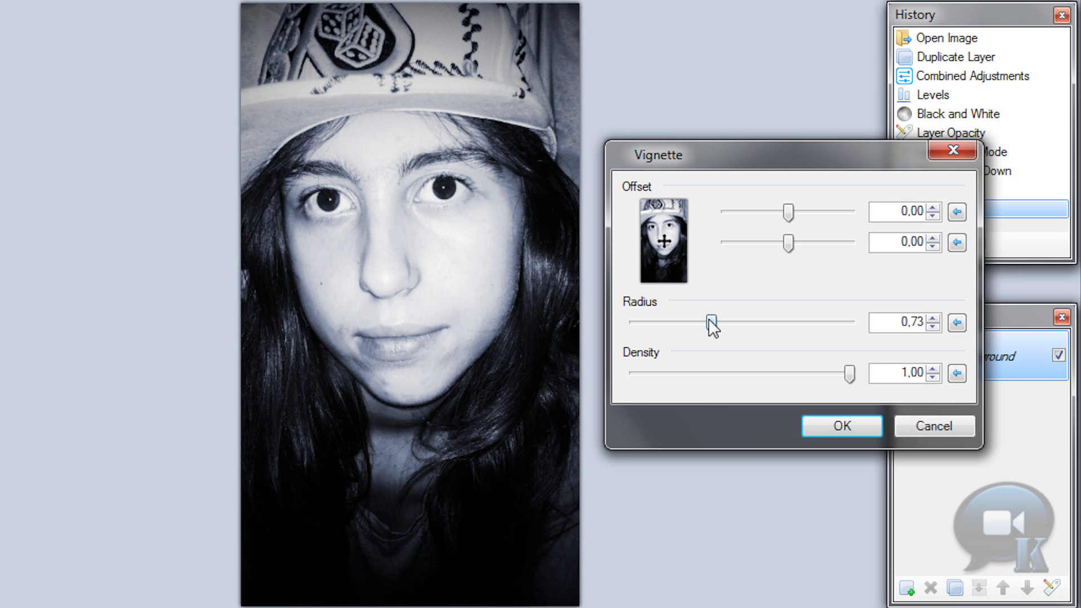
{"action": "left_click_drag", "start_coordinate": [707, 322], "coordinate": [706, 321]}
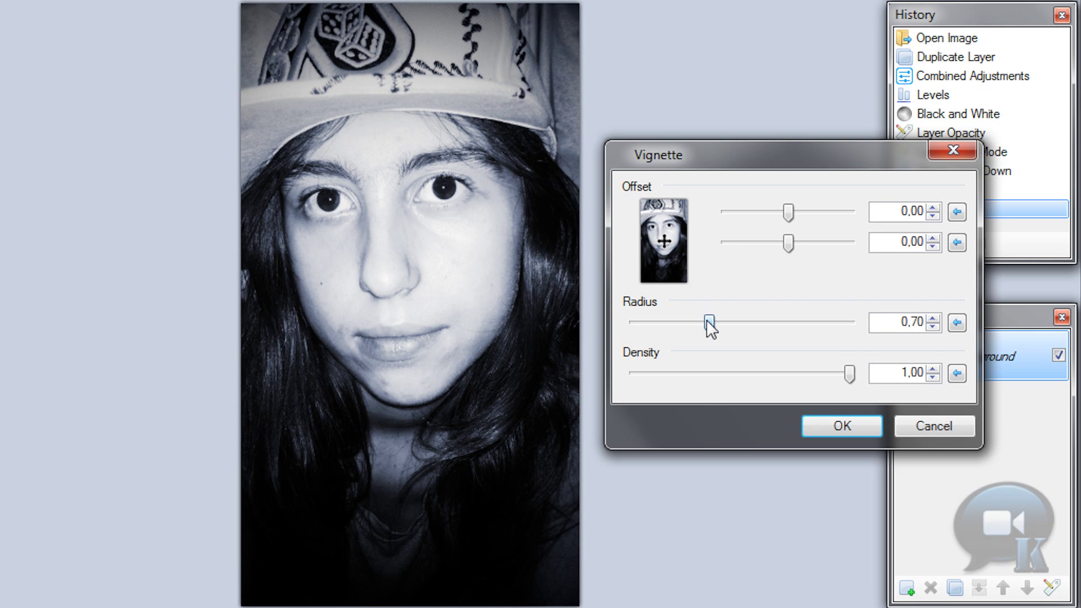
{"action": "left_click_drag", "start_coordinate": [709, 328], "coordinate": [708, 328]}
{"action": "left_click", "coordinate": [870, 423]}
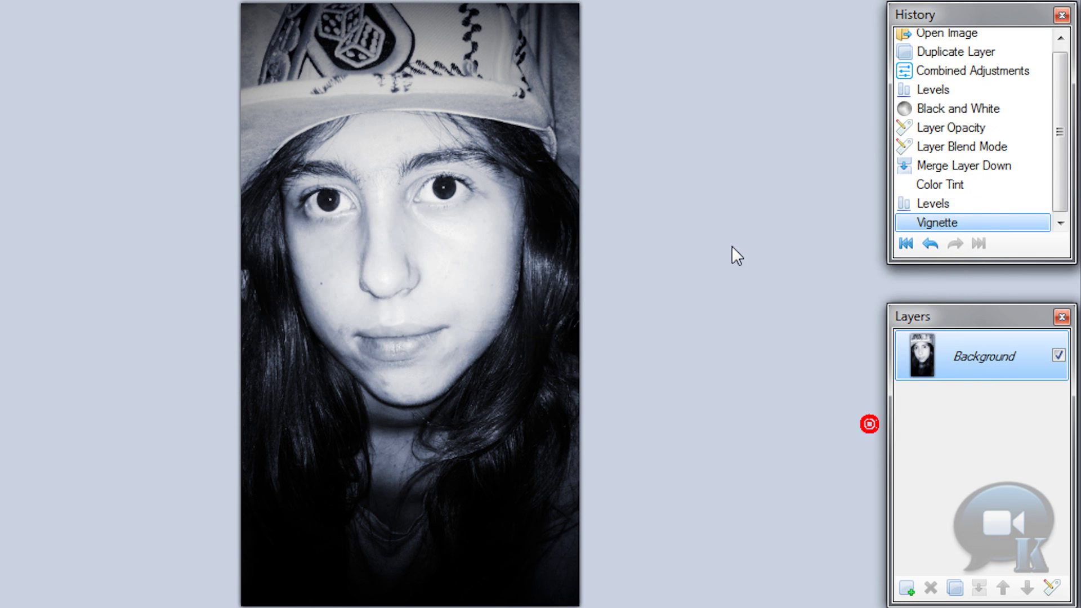